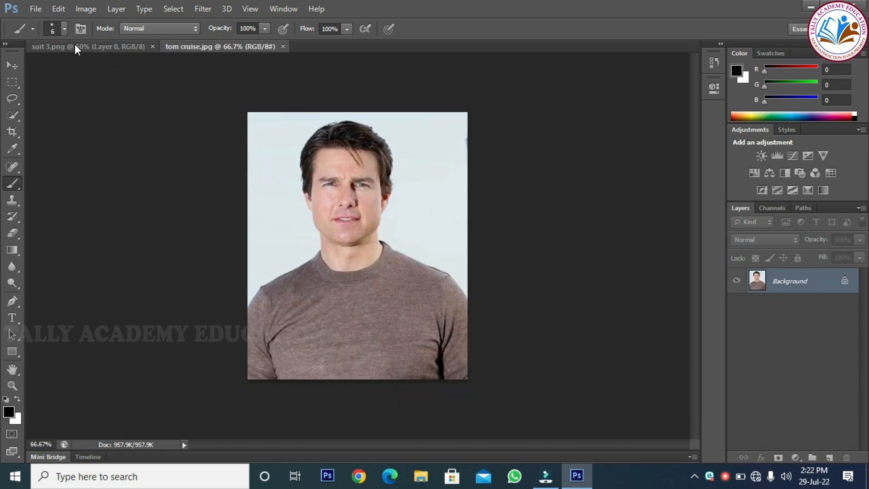
# - Look over the two open source images, the suit cutout and the portrait photo
pyautogui.click(73, 46)
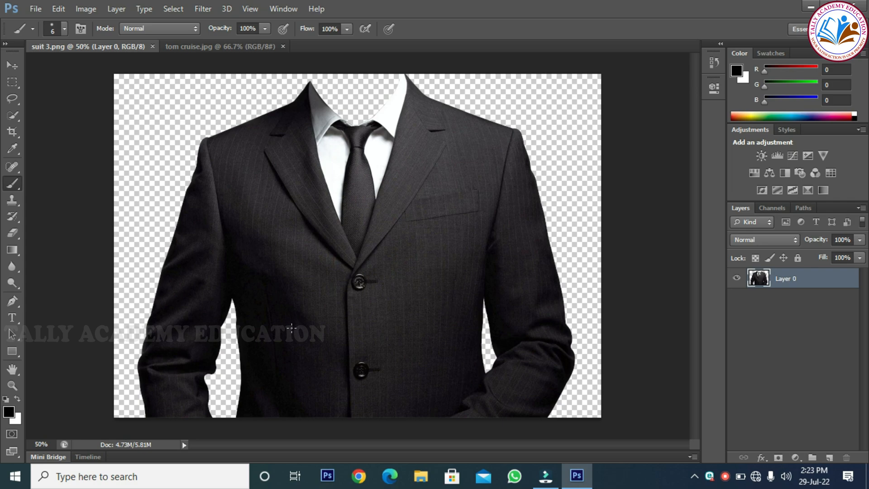
pyautogui.click(12, 65)
pyautogui.moveTo(336, 266)
pyautogui.mouseDown()
pyautogui.moveTo(362, 316)
pyautogui.moveTo(366, 218)
pyautogui.moveTo(308, 269)
pyautogui.moveTo(321, 294)
pyautogui.moveTo(335, 273)
pyautogui.mouseUp()
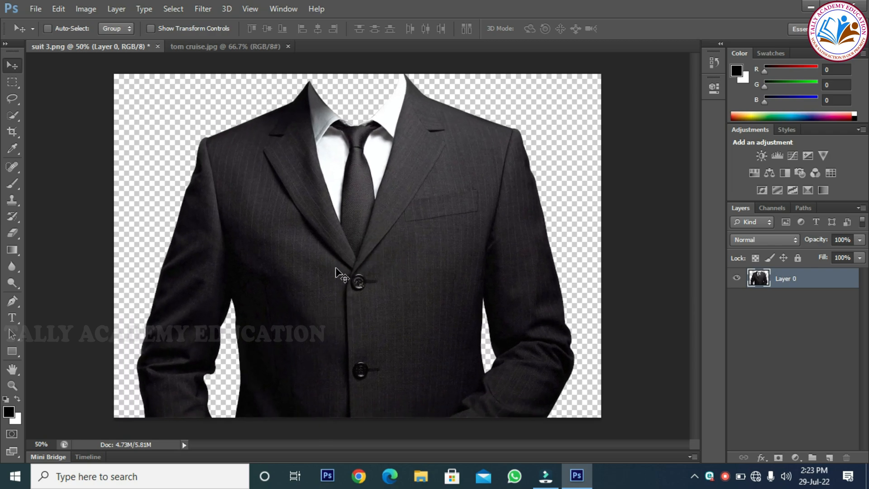
pyautogui.click(210, 45)
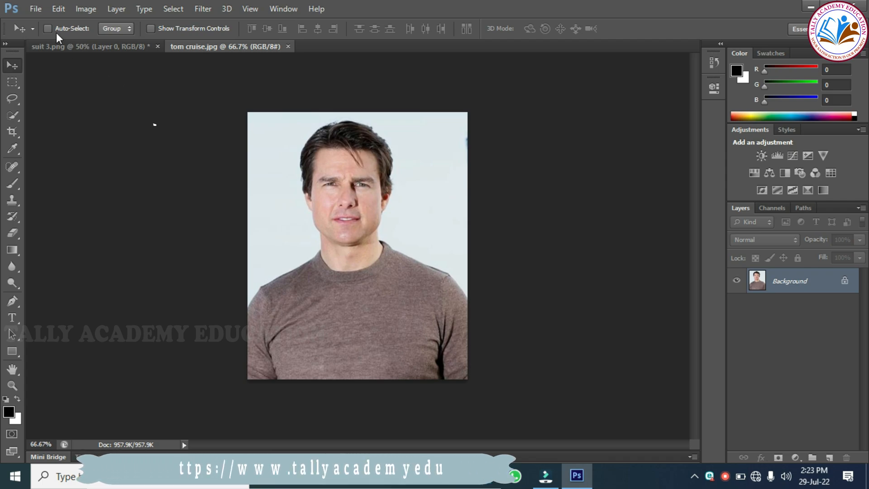
# - Start a new document with the Custom preset and inches as the size unit
pyautogui.click(36, 9)
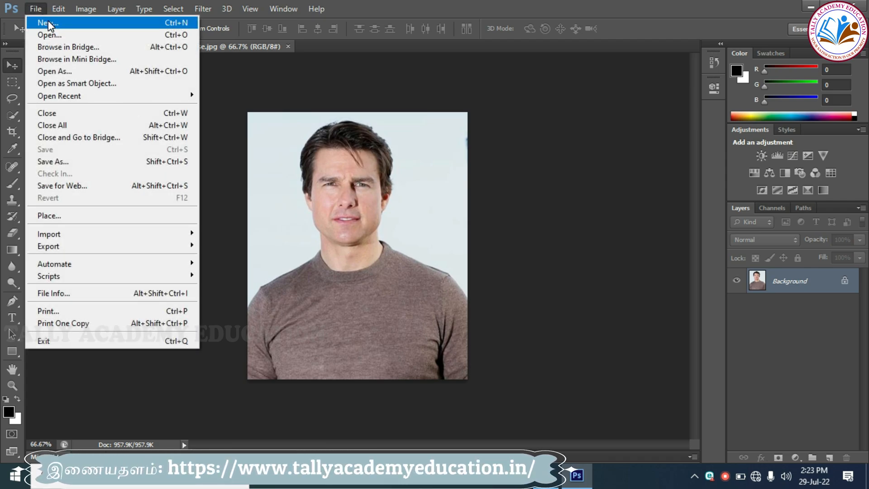
pyautogui.click(48, 23)
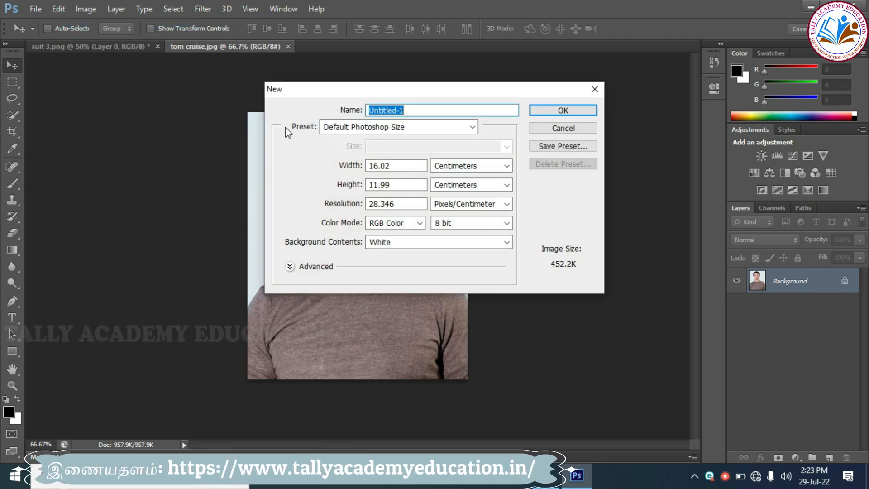
pyautogui.click(471, 127)
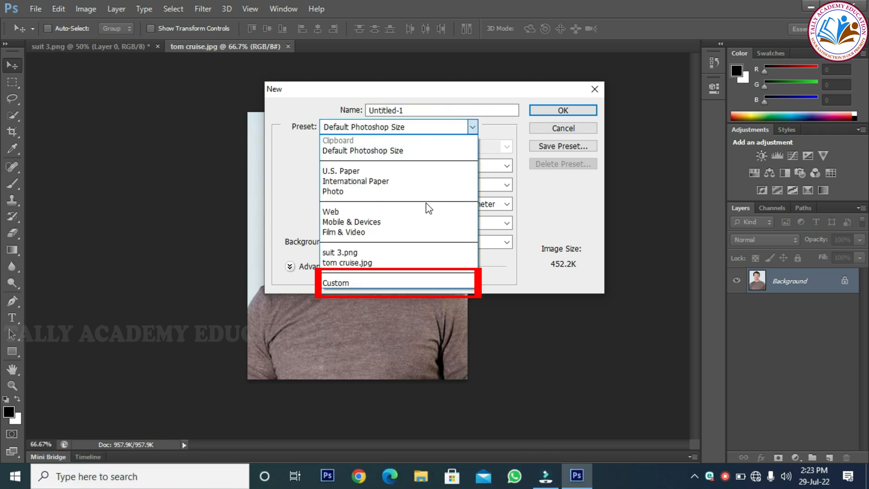
pyautogui.click(412, 283)
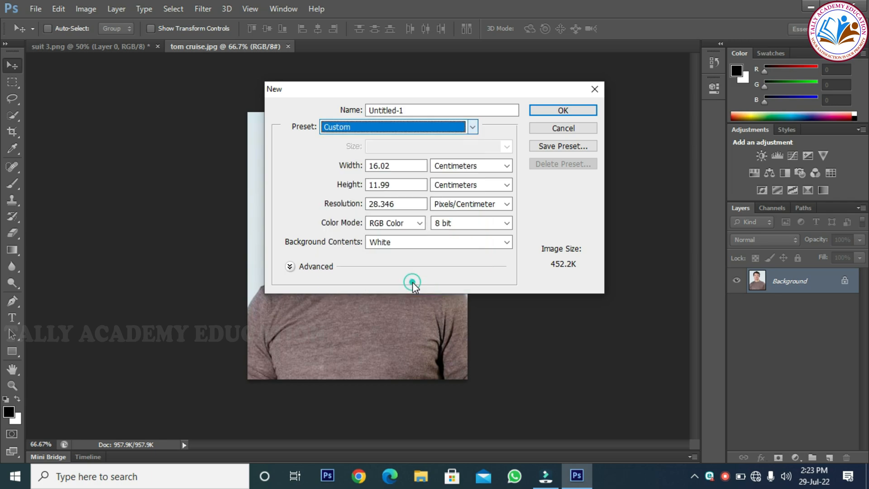
pyautogui.click(507, 166)
pyautogui.click(482, 188)
# - Create the document 2.5 inches wide and 3.5 inches high at 300 pixels/centimeter
pyautogui.doubleClick(397, 166)
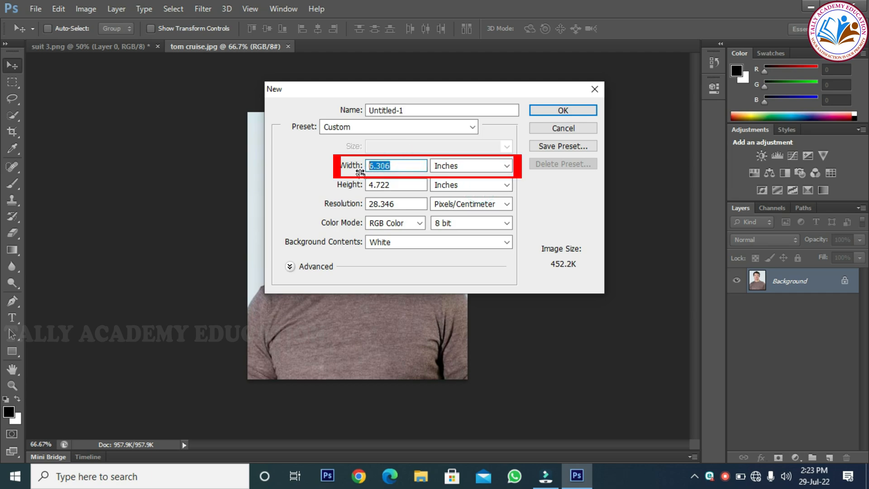
pyautogui.write('2.5')
pyautogui.press('Tab')
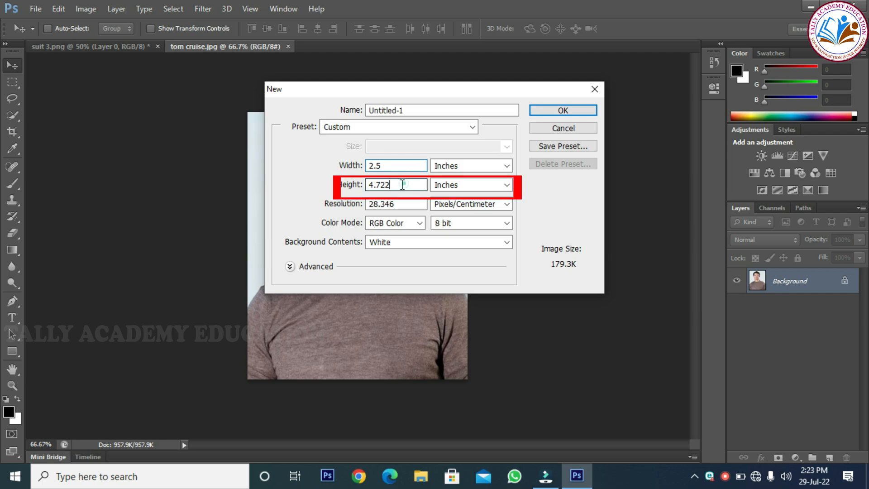
pyautogui.write('3.5')
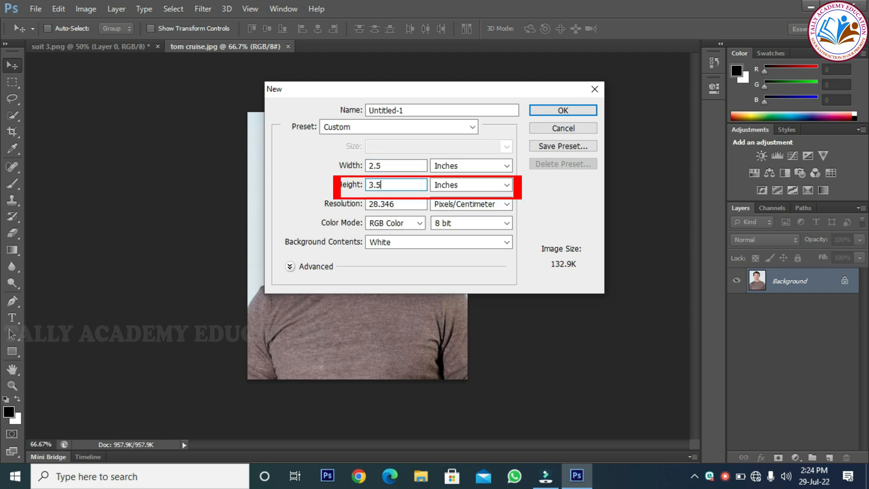
pyautogui.doubleClick(397, 203)
pyautogui.write('300')
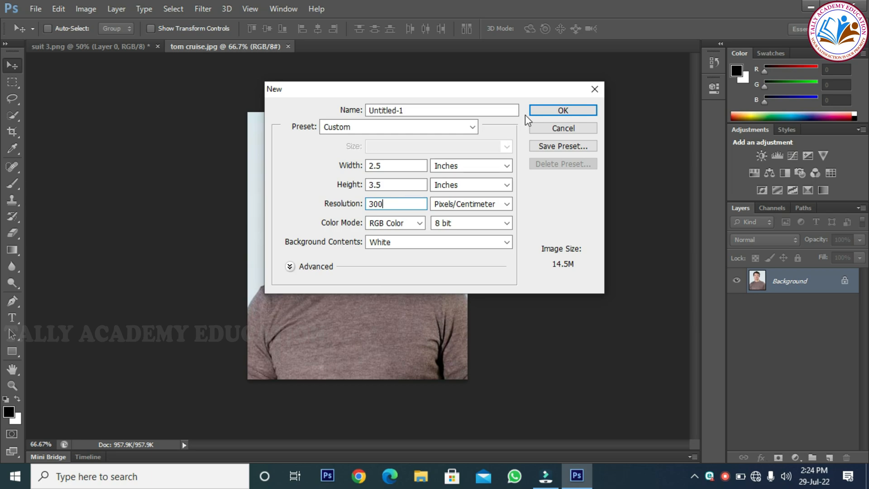
pyautogui.click(552, 111)
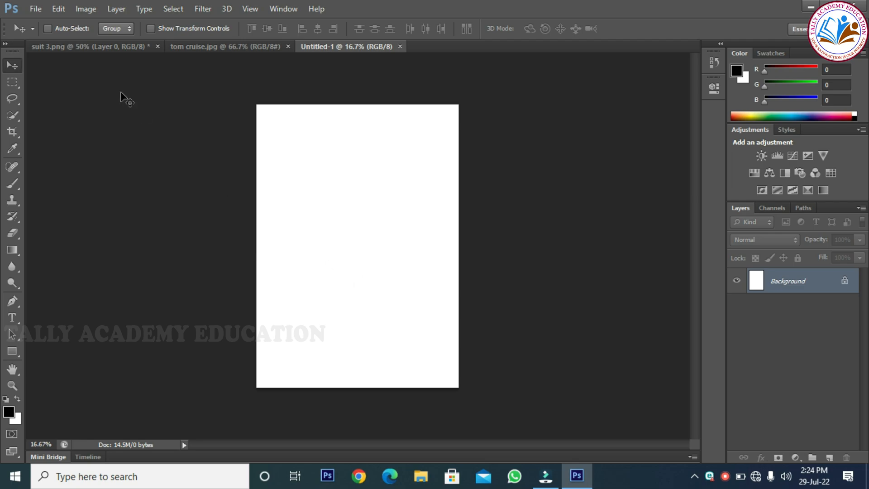
# - Copy the suit from suit 3.png into the new blank document
pyautogui.click(104, 48)
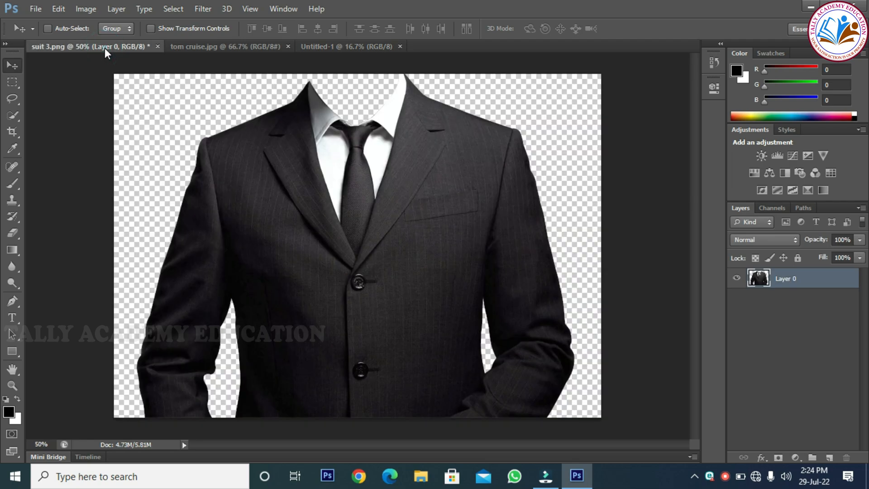
pyautogui.click(358, 283)
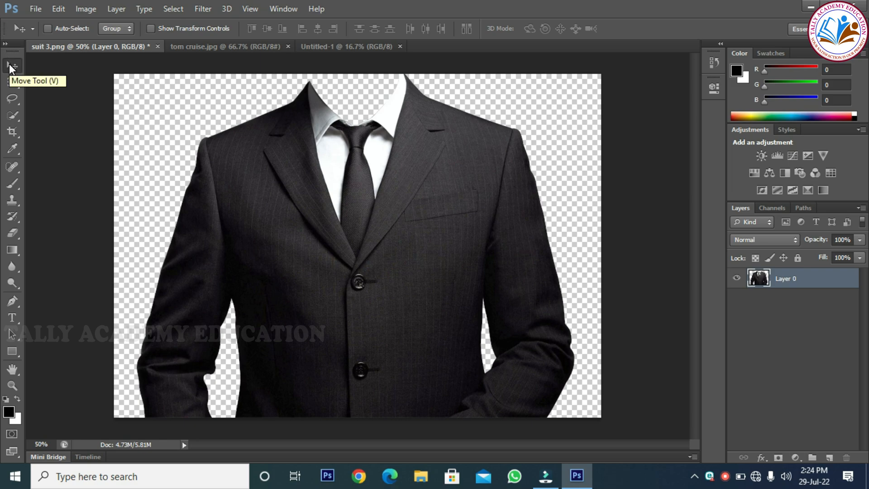
pyautogui.moveTo(338, 258); pyautogui.dragTo(329, 212)
pyautogui.moveTo(335, 305); pyautogui.dragTo(307, 308)
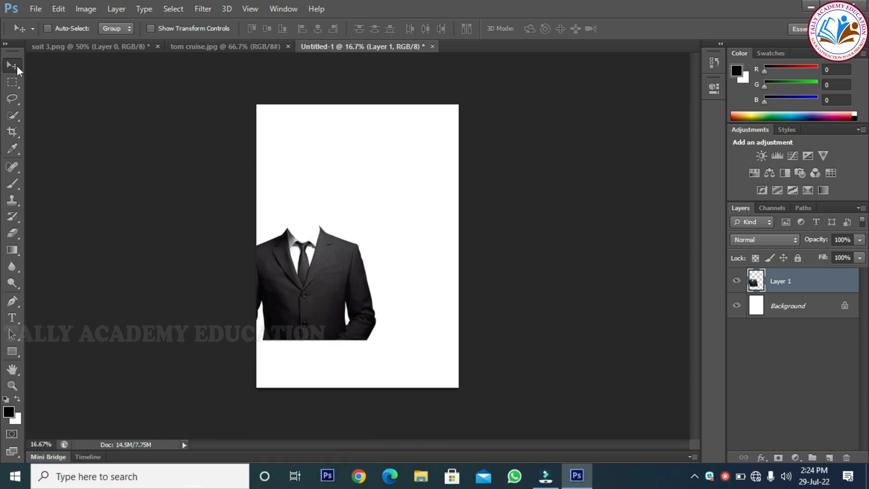
# - Enlarge the suit to about 218% width and 202% height, centred across the lower half of the canvas
pyautogui.click(7, 66)
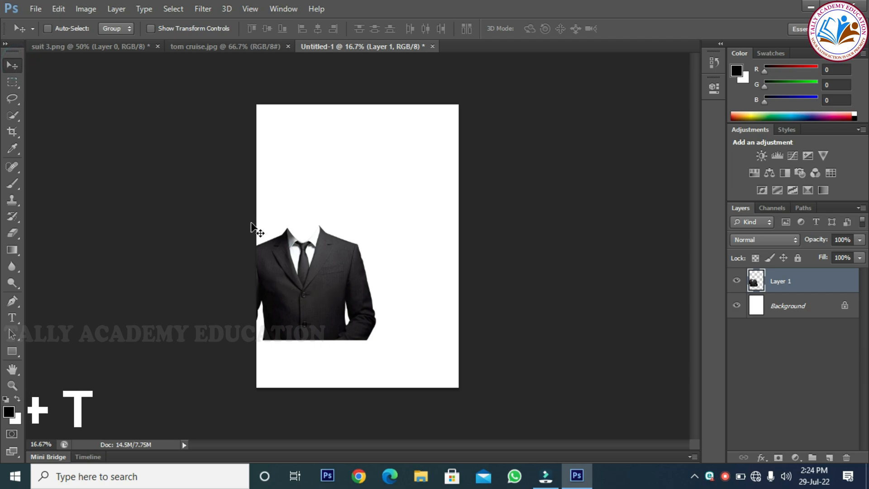
pyautogui.hotkey('ctrl', 't')
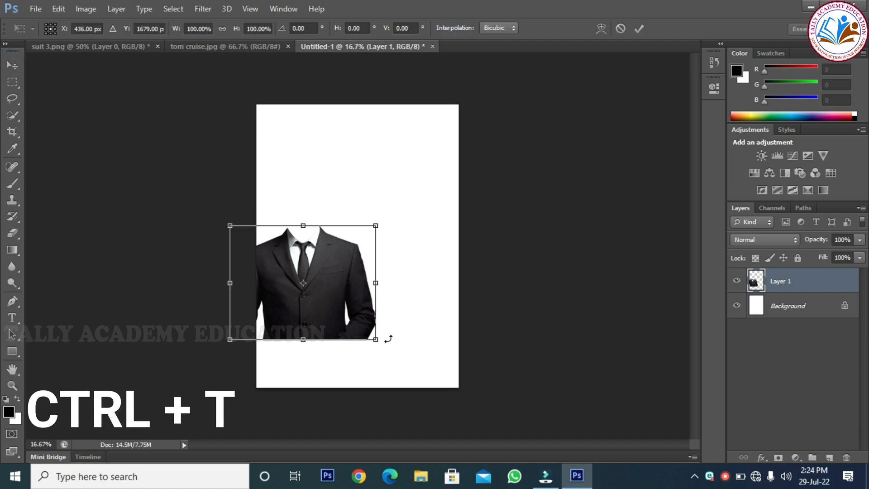
pyautogui.moveTo(379, 342); pyautogui.dragTo(521, 440)
pyautogui.moveTo(224, 439); pyautogui.dragTo(191, 457)
pyautogui.moveTo(360, 348); pyautogui.dragTo(365, 363)
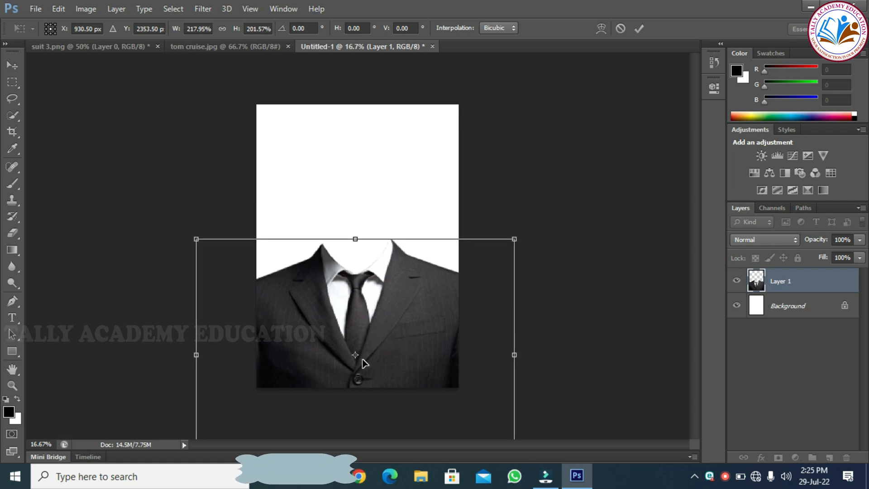
pyautogui.press('Return')
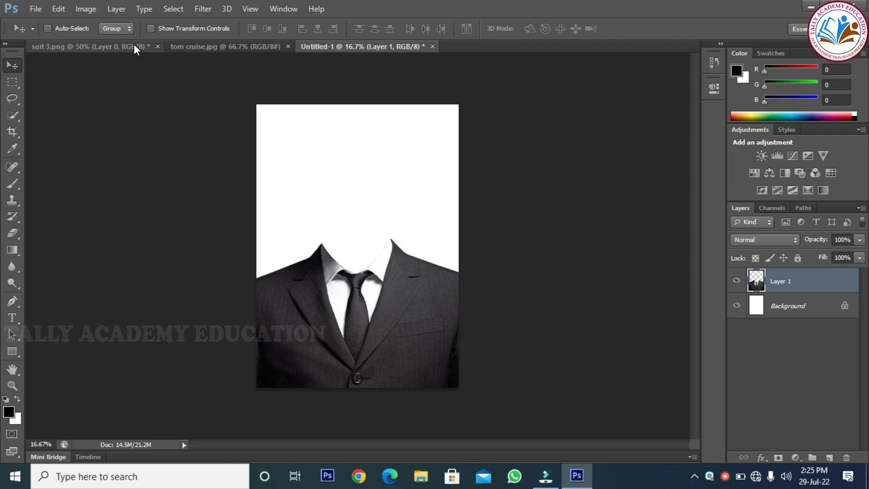
# - Copy the portrait photo into the suit document at the collar and place its layer beneath the suit layer
pyautogui.click(178, 47)
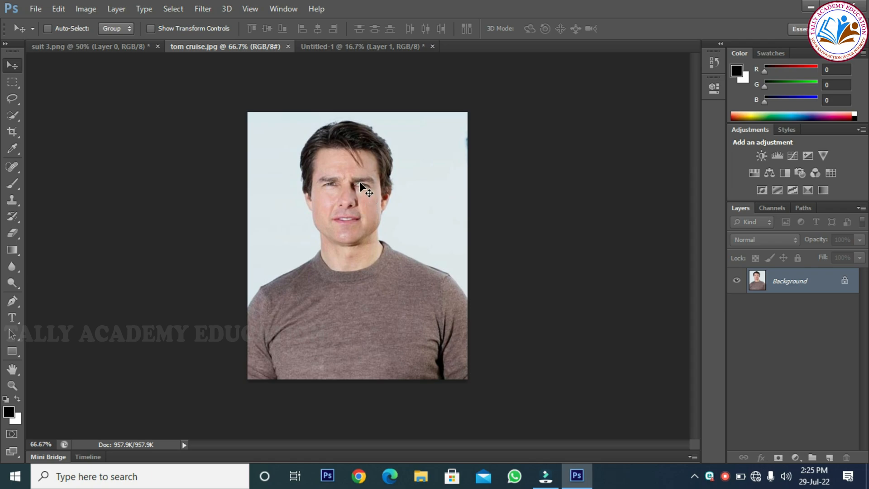
pyautogui.click(9, 62)
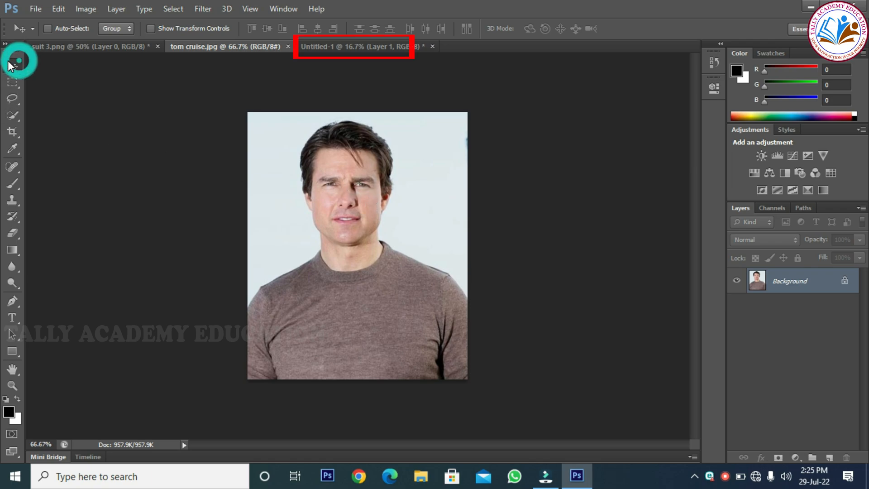
pyautogui.moveTo(338, 186); pyautogui.dragTo(346, 205)
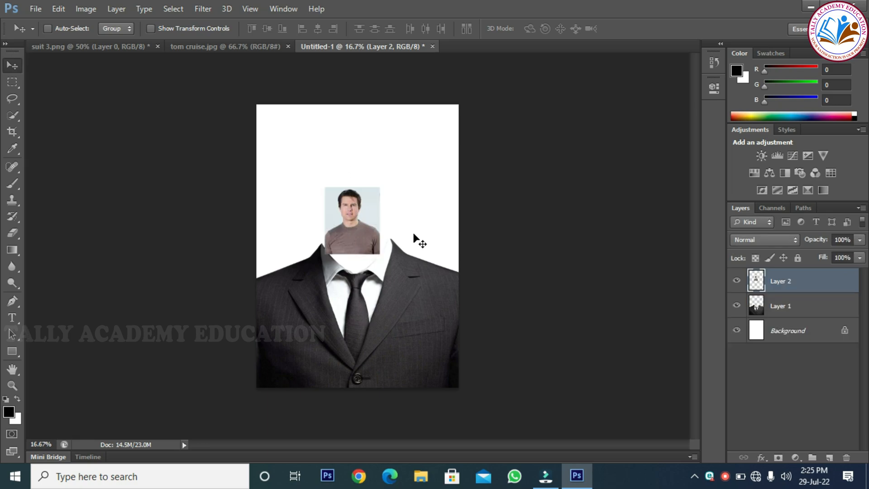
pyautogui.moveTo(344, 217); pyautogui.dragTo(347, 262)
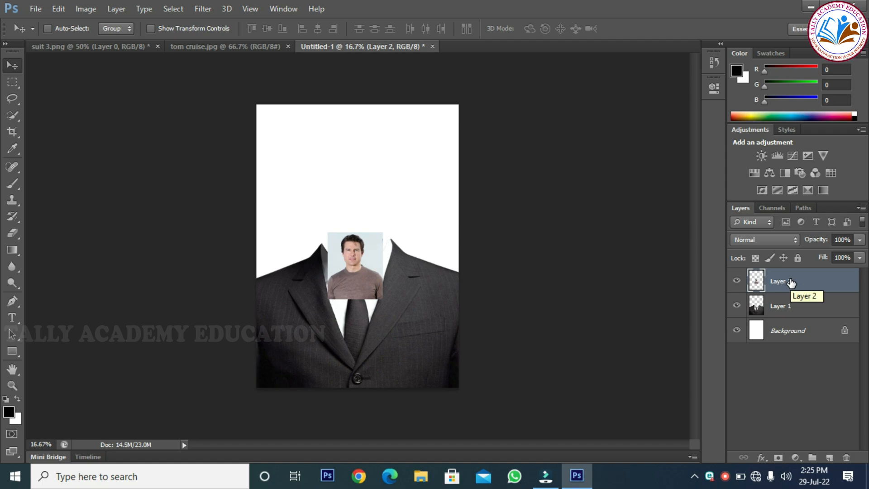
pyautogui.moveTo(791, 283); pyautogui.dragTo(793, 313)
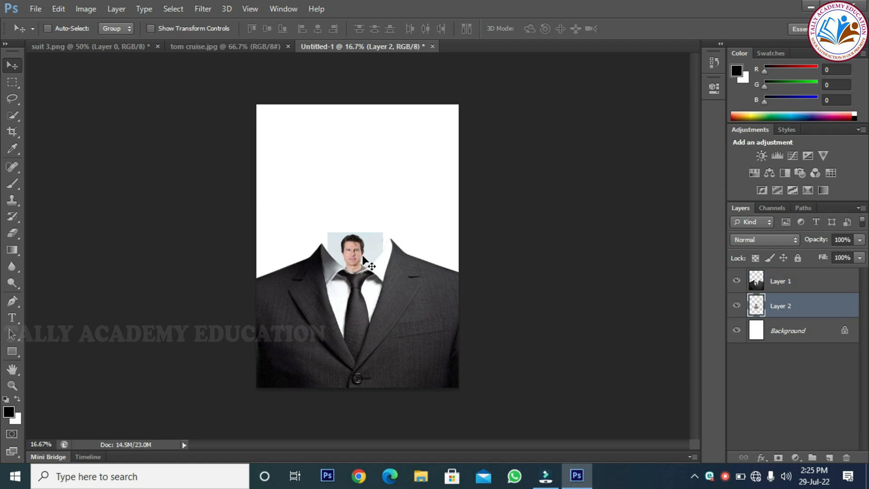
pyautogui.moveTo(366, 255); pyautogui.dragTo(366, 237)
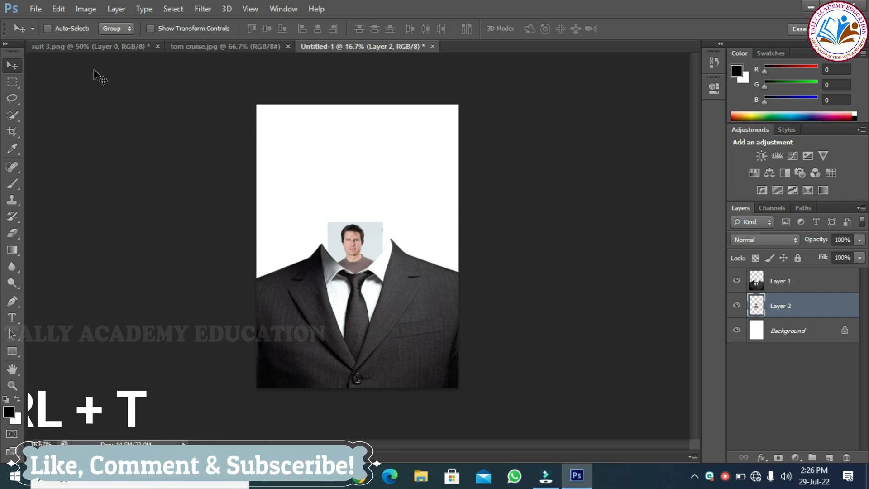
# - Scale the portrait to about 425% width and 405% height and position its head above the suit collar
pyautogui.hotkey('ctrl', 't')
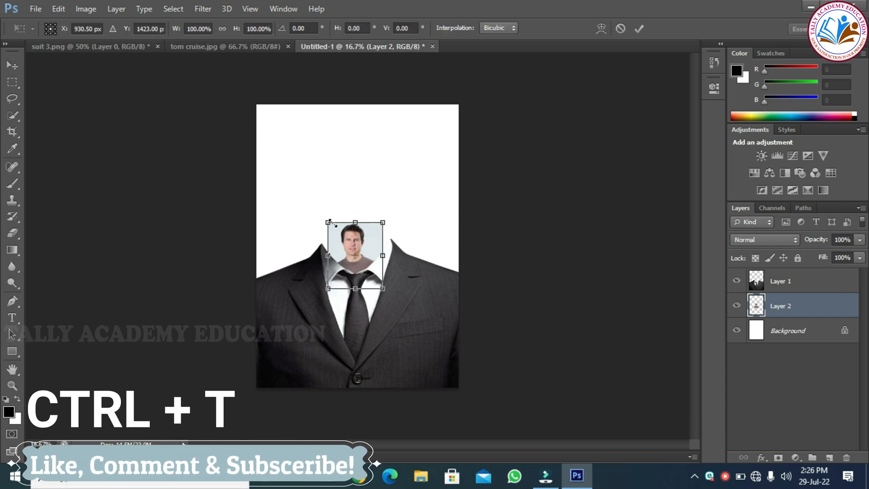
pyautogui.moveTo(327, 221); pyautogui.dragTo(271, 140)
pyautogui.moveTo(383, 288); pyautogui.dragTo(458, 353)
pyautogui.moveTo(272, 145); pyautogui.dragTo(243, 104)
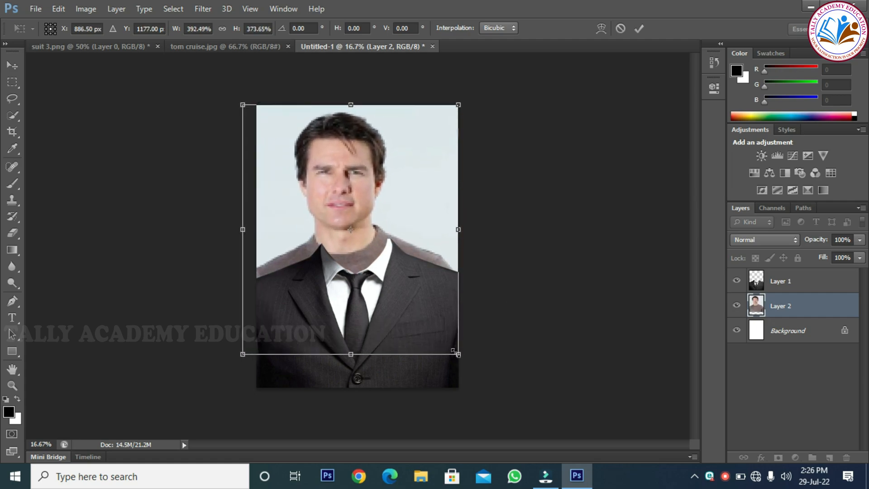
pyautogui.moveTo(458, 357); pyautogui.dragTo(476, 381)
pyautogui.moveTo(415, 348); pyautogui.dragTo(421, 351)
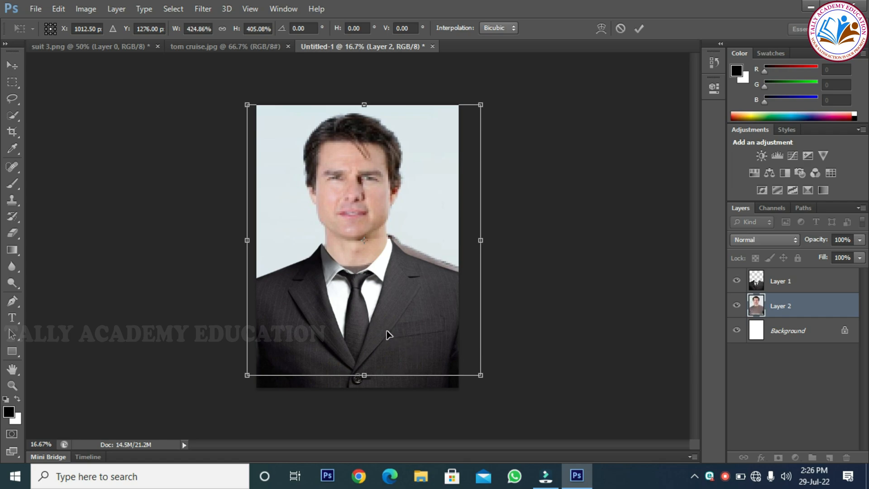
# - Shift the portrait down so the neck sits inside the collar and widen it to about 439%
pyautogui.scroll(2, 387, 334)
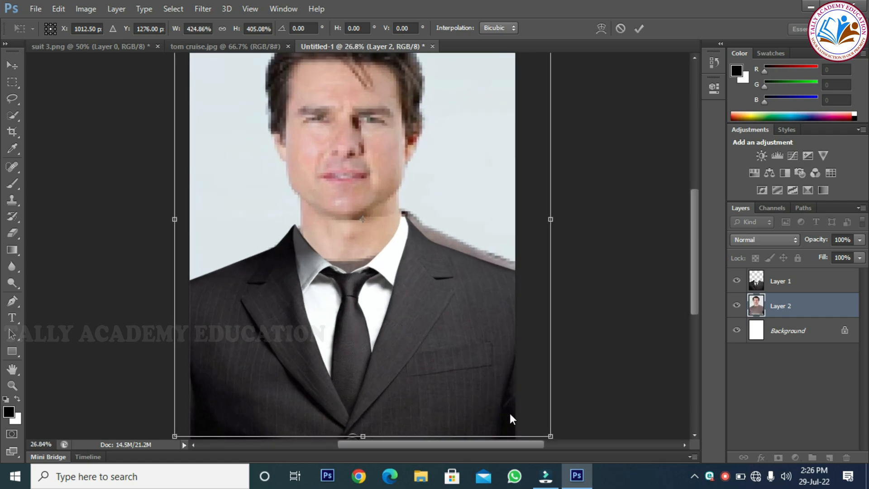
pyautogui.moveTo(381, 200); pyautogui.dragTo(378, 210)
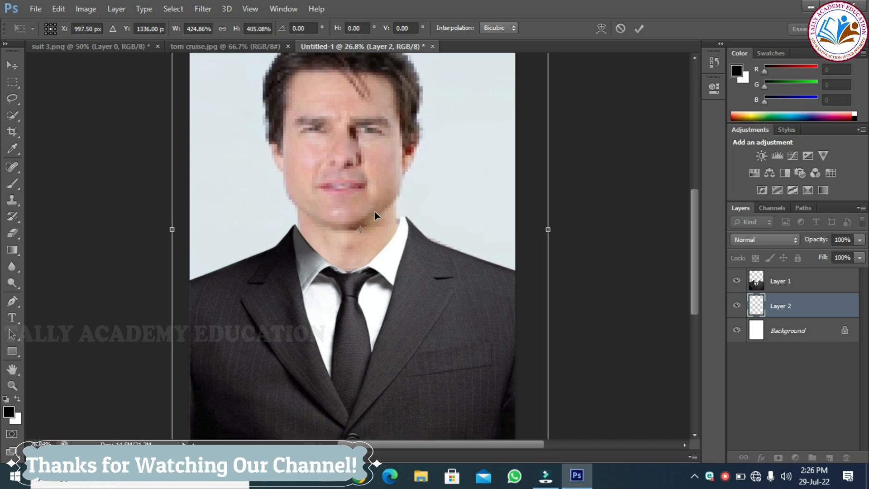
pyautogui.moveTo(551, 233); pyautogui.dragTo(556, 231)
pyautogui.moveTo(172, 229); pyautogui.dragTo(163, 228)
# - Enlarge the portrait from its upper corners to cover the top of the canvas, fine-tune its position and apply the transformation
pyautogui.scroll(5, 462, 245)
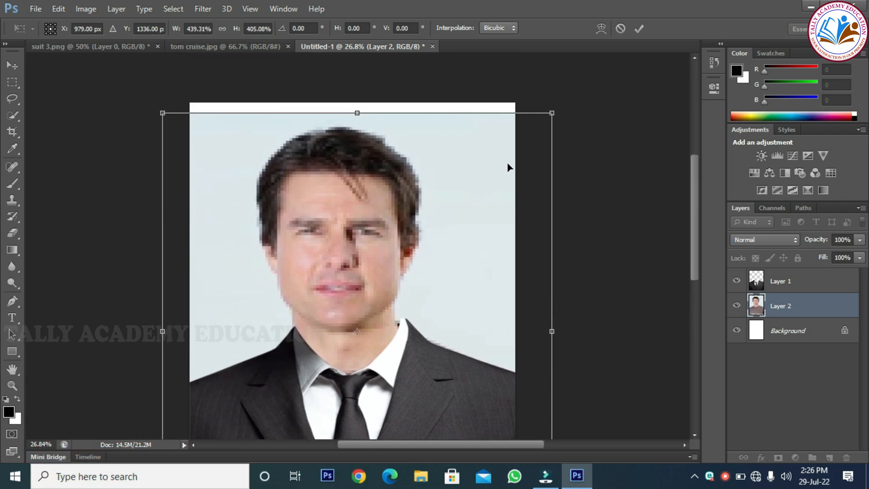
pyautogui.moveTo(552, 113); pyautogui.dragTo(565, 103)
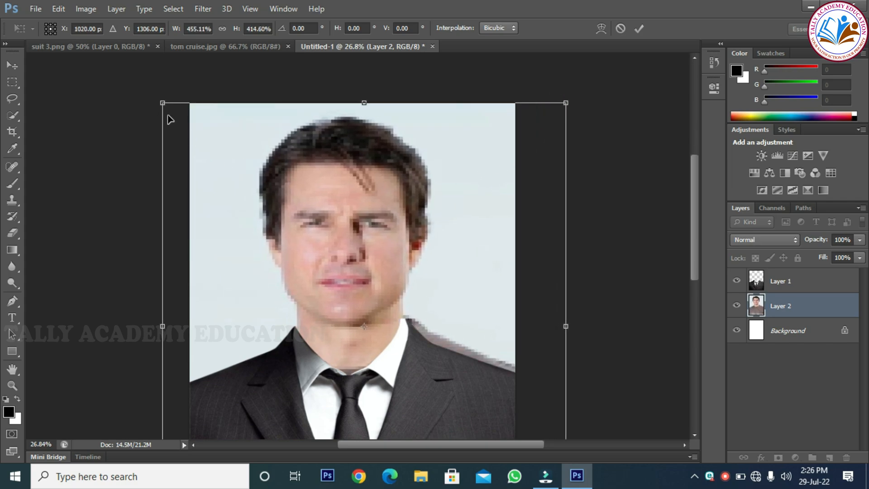
pyautogui.moveTo(161, 103); pyautogui.dragTo(157, 96)
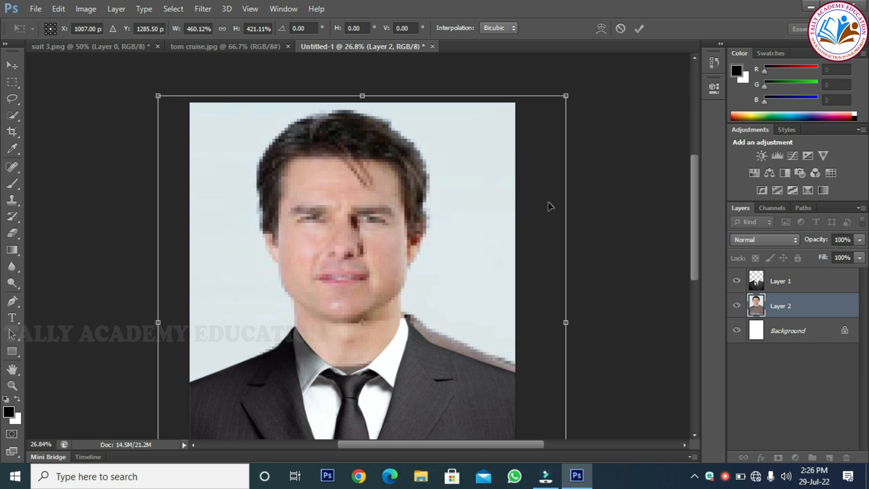
pyautogui.moveTo(589, 89); pyautogui.dragTo(594, 91)
pyautogui.moveTo(370, 237); pyautogui.dragTo(372, 238)
pyautogui.press('Return')
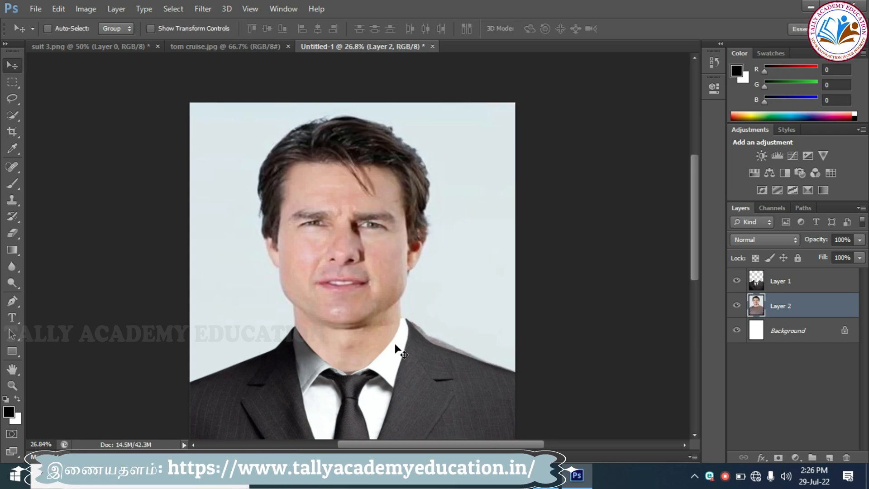
pyautogui.scroll(5, 395, 349)
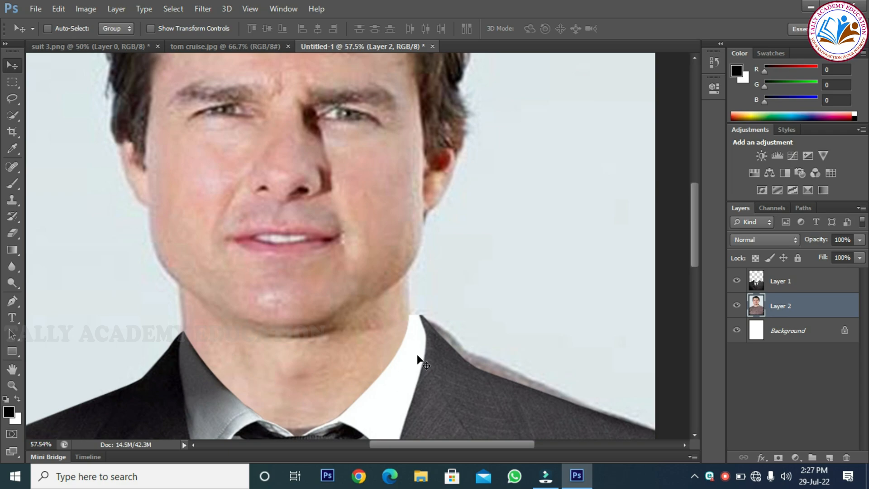
# - Erase the pale backdrop around the man on the portrait layer with the Magic Eraser at tolerance 32
pyautogui.scroll(-3, 454, 369)
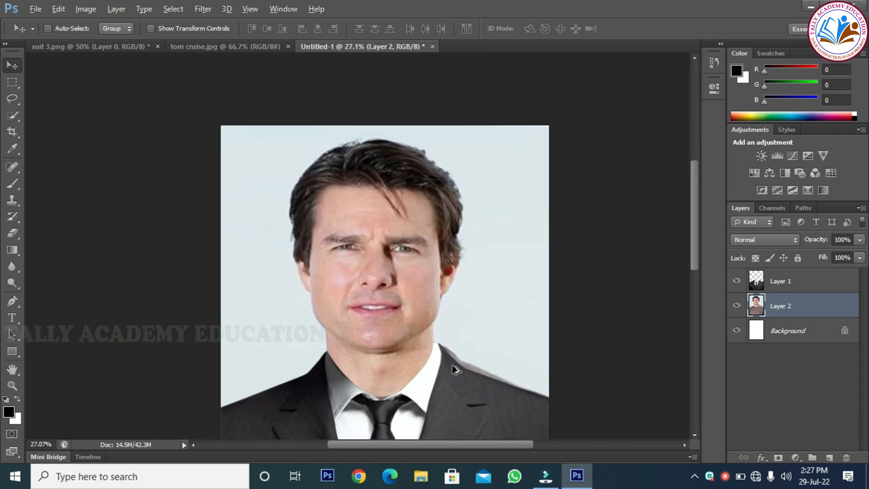
pyautogui.click(12, 251)
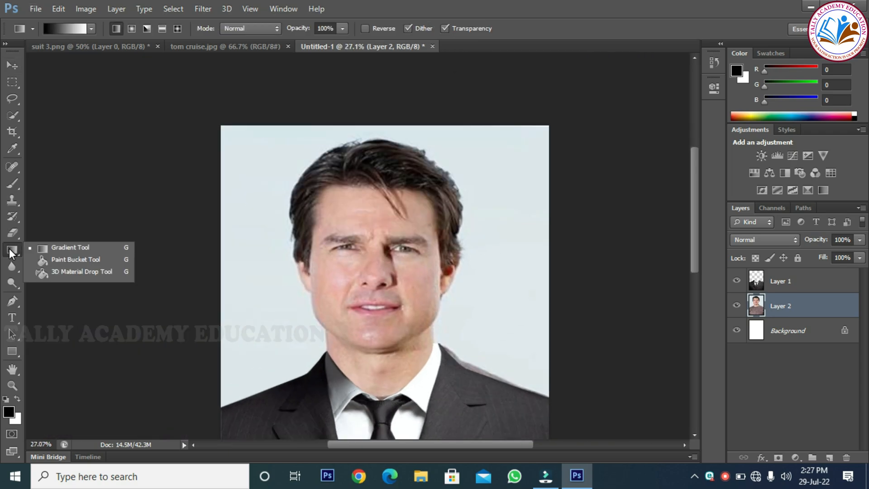
pyautogui.click(12, 232)
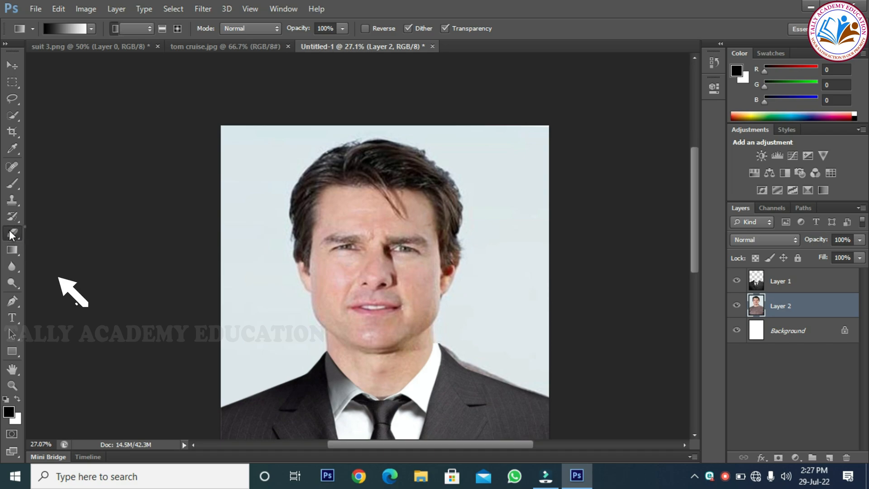
pyautogui.click(55, 253)
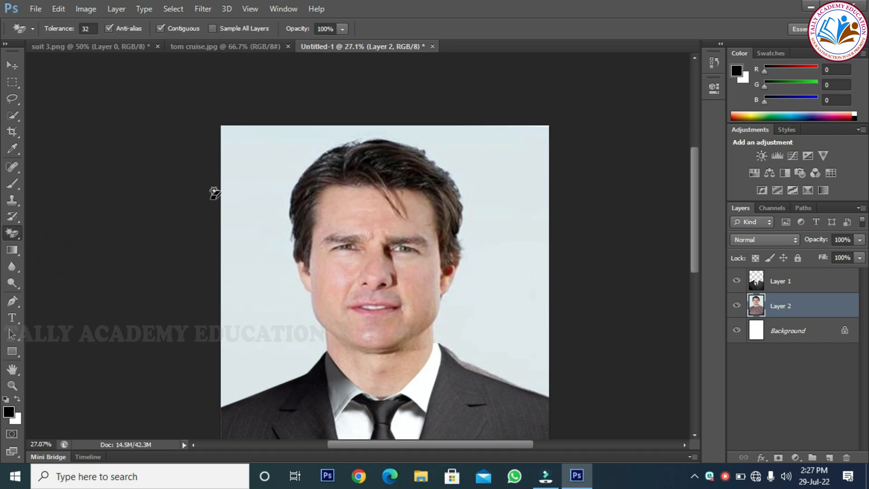
pyautogui.click(238, 185)
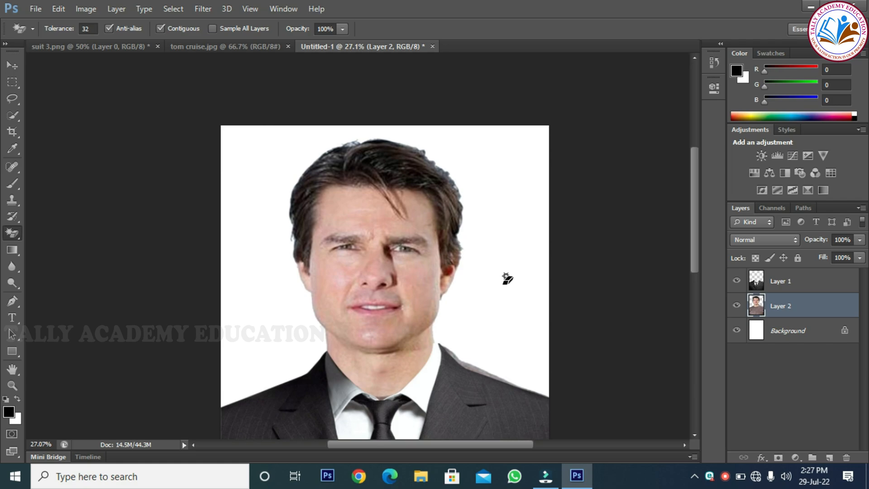
# - Erase the leftover grey shirt edge above the suit's right-hand shoulder with a 13 px Eraser brush
pyautogui.click(12, 233)
pyautogui.scroll(1, 465, 366)
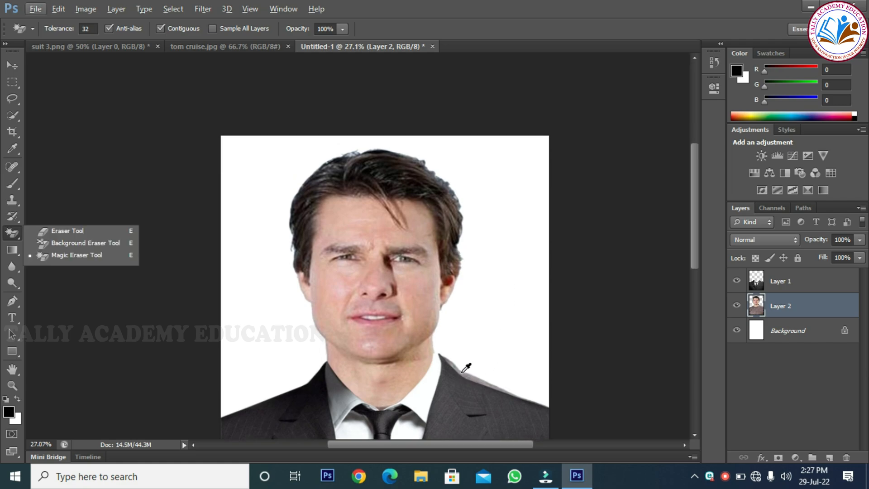
pyautogui.click(183, 322)
pyautogui.scroll(5, 516, 407)
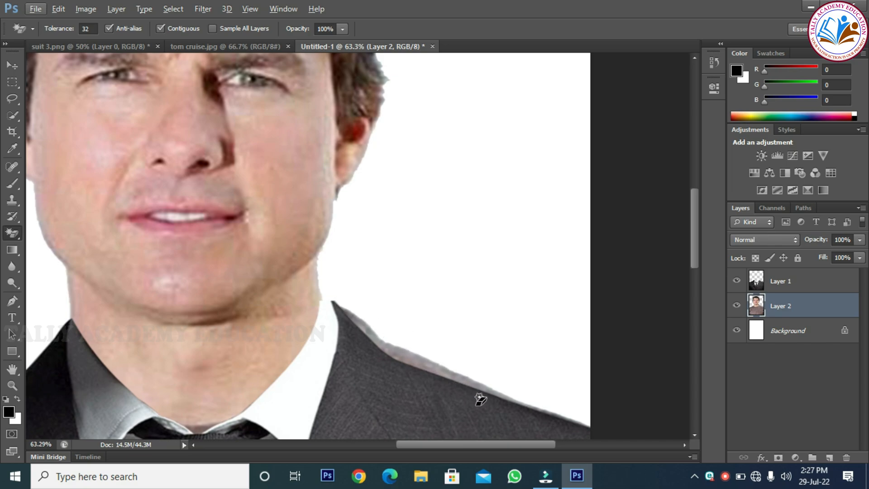
pyautogui.click(11, 234)
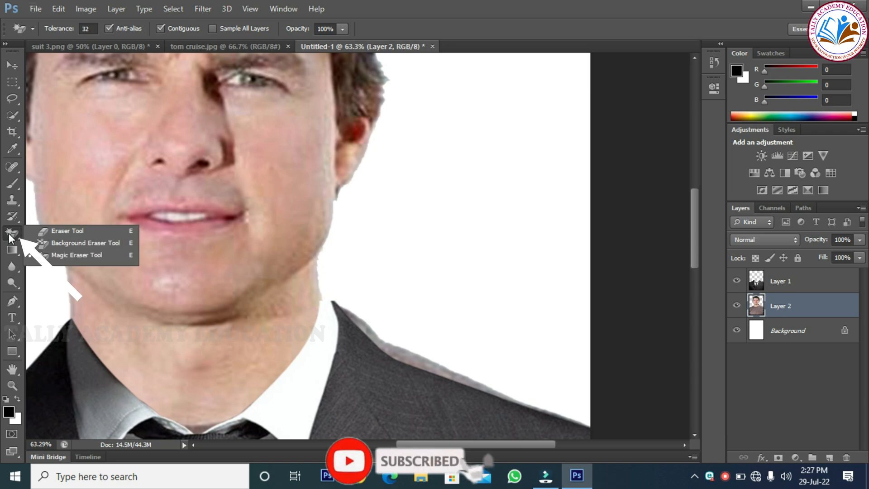
pyautogui.click(67, 230)
pyautogui.moveTo(342, 307)
pyautogui.mouseDown()
pyautogui.moveTo(382, 349)
pyautogui.moveTo(362, 313)
pyautogui.moveTo(395, 361)
pyautogui.moveTo(375, 330)
pyautogui.moveTo(420, 359)
pyautogui.moveTo(375, 339)
pyautogui.mouseUp()
pyautogui.moveTo(420, 363)
pyautogui.mouseDown()
pyautogui.moveTo(456, 376)
pyautogui.moveTo(432, 379)
pyautogui.moveTo(445, 377)
pyautogui.moveTo(420, 367)
pyautogui.moveTo(467, 384)
pyautogui.moveTo(412, 359)
pyautogui.moveTo(494, 386)
pyautogui.moveTo(472, 373)
pyautogui.moveTo(591, 434)
pyautogui.moveTo(472, 394)
pyautogui.moveTo(442, 367)
pyautogui.moveTo(466, 377)
pyautogui.mouseUp()
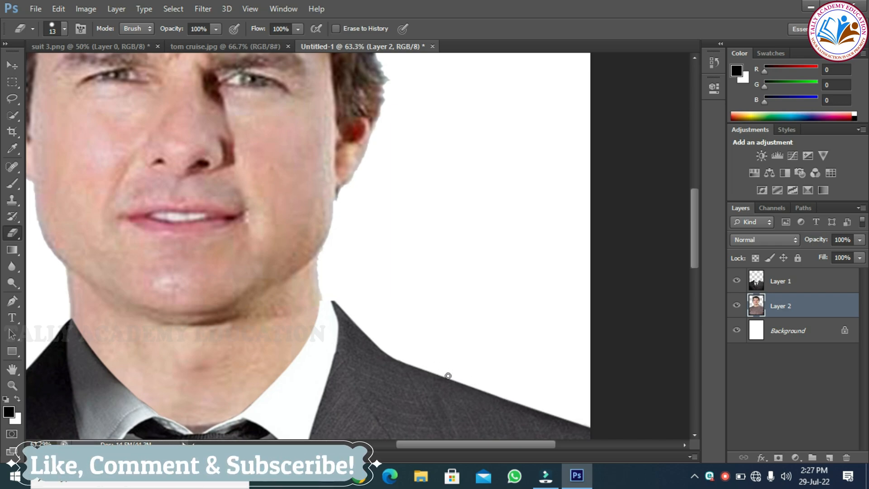
# - Soften the suit layer's collar edge along the neck using the Blur tool with a 35 px brush at 50% strength
pyautogui.scroll(-5, 318, 337)
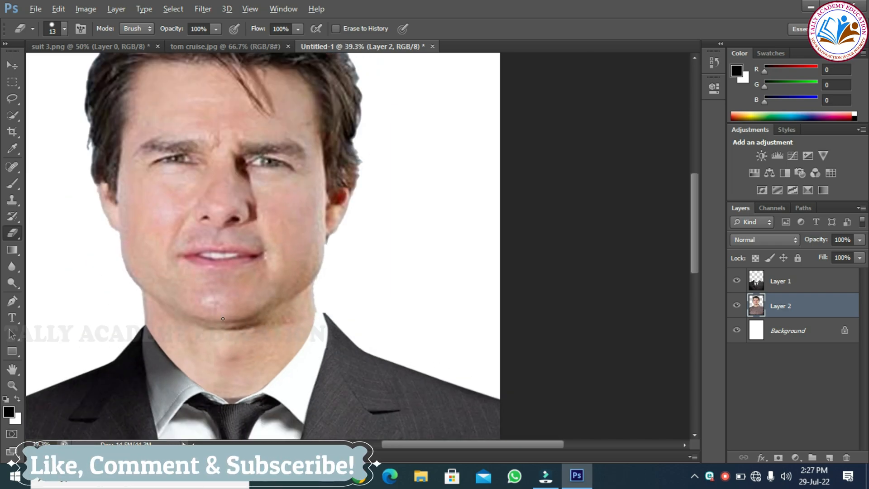
pyautogui.scroll(3, 183, 347)
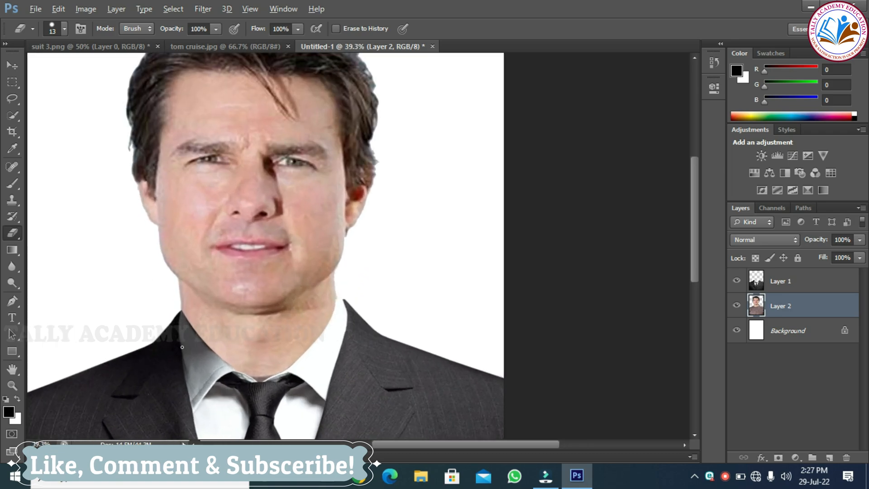
pyautogui.scroll(3, 205, 348)
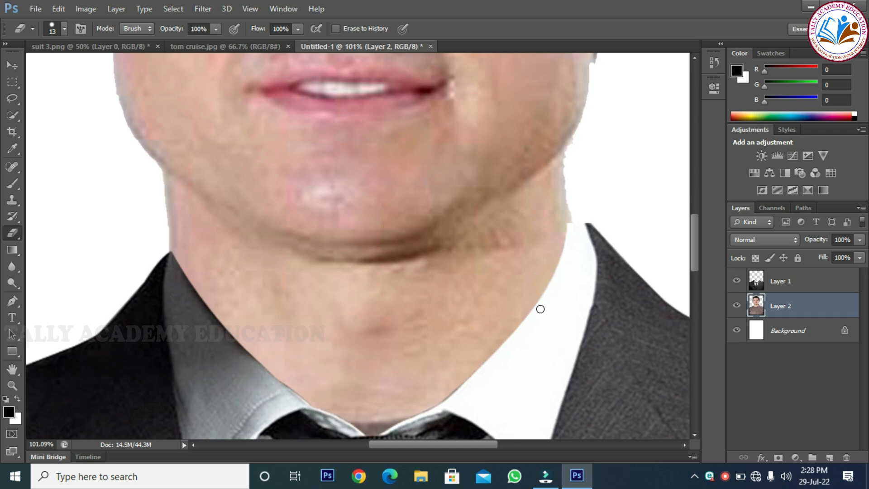
pyautogui.click(13, 268)
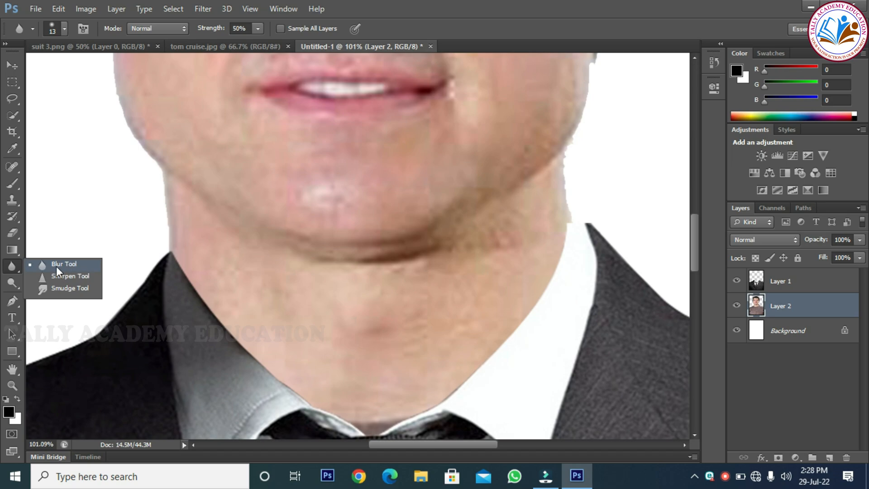
pyautogui.click(62, 266)
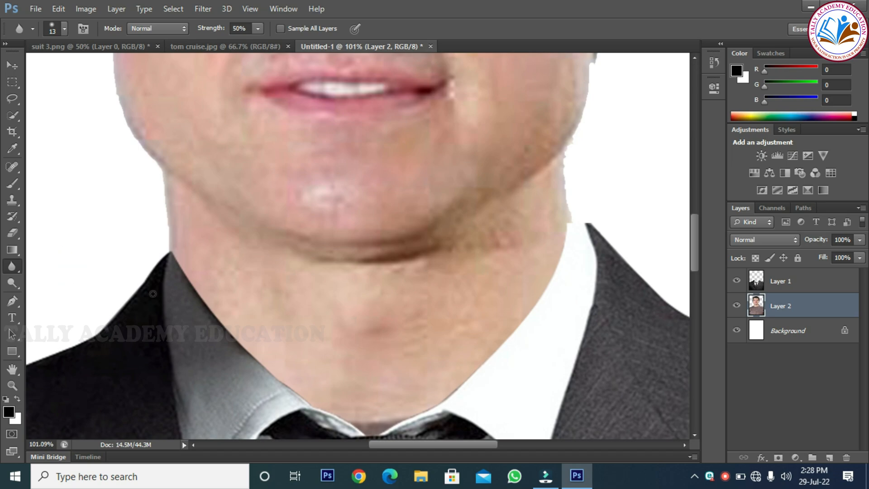
pyautogui.click(785, 282)
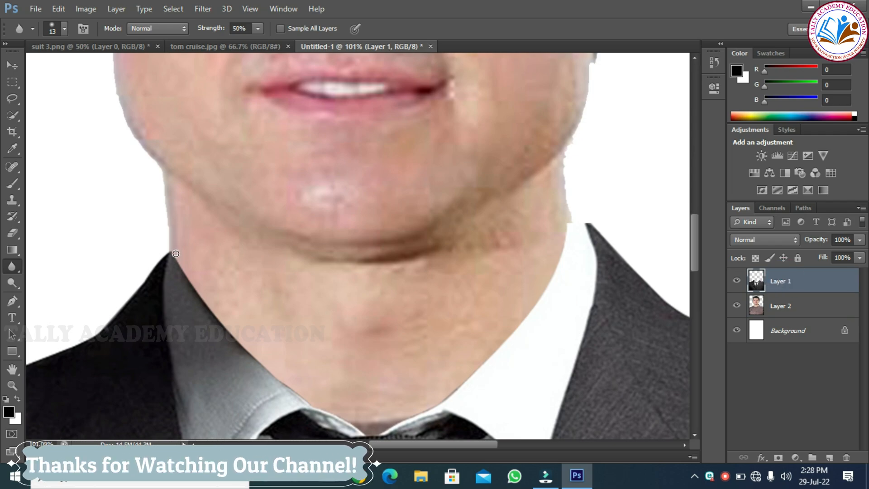
pyautogui.press('[')
pyautogui.press(']')
pyautogui.moveTo(178, 253)
pyautogui.mouseDown()
pyautogui.moveTo(194, 292)
pyautogui.moveTo(194, 272)
pyautogui.moveTo(209, 326)
pyautogui.mouseUp()
pyautogui.moveTo(192, 289)
pyautogui.mouseDown()
pyautogui.moveTo(179, 272)
pyautogui.moveTo(222, 323)
pyautogui.mouseUp()
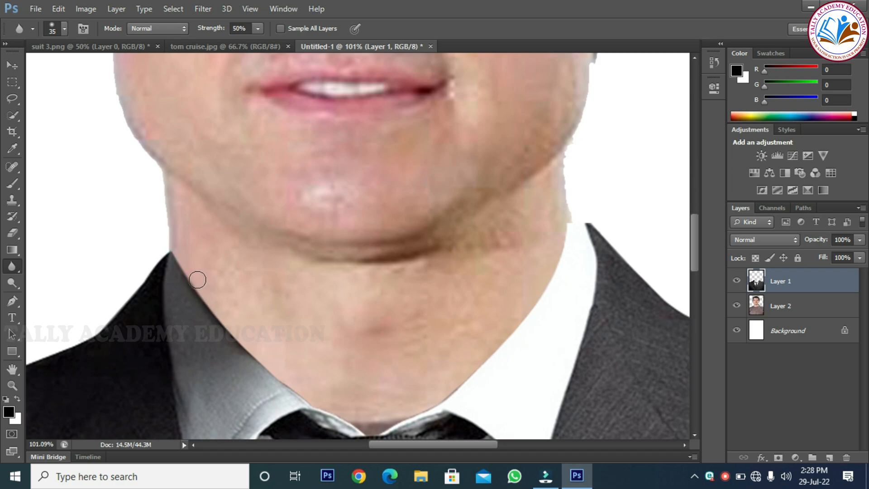
pyautogui.moveTo(177, 259)
pyautogui.mouseDown()
pyautogui.moveTo(213, 321)
pyautogui.moveTo(271, 380)
pyautogui.moveTo(179, 267)
pyautogui.moveTo(190, 287)
pyautogui.moveTo(188, 251)
pyautogui.moveTo(183, 259)
pyautogui.moveTo(203, 299)
pyautogui.mouseUp()
pyautogui.moveTo(248, 349)
pyautogui.mouseDown()
pyautogui.moveTo(232, 330)
pyautogui.moveTo(275, 367)
pyautogui.moveTo(222, 313)
pyautogui.moveTo(265, 375)
pyautogui.moveTo(200, 300)
pyautogui.moveTo(259, 372)
pyautogui.moveTo(316, 410)
pyautogui.moveTo(290, 372)
pyautogui.moveTo(276, 371)
pyautogui.moveTo(223, 321)
pyautogui.moveTo(248, 347)
pyautogui.mouseUp()
pyautogui.moveTo(317, 406)
pyautogui.mouseDown()
pyautogui.moveTo(382, 421)
pyautogui.moveTo(463, 387)
pyautogui.moveTo(525, 325)
pyautogui.moveTo(574, 205)
pyautogui.moveTo(528, 329)
pyautogui.moveTo(439, 396)
pyautogui.moveTo(442, 384)
pyautogui.mouseUp()
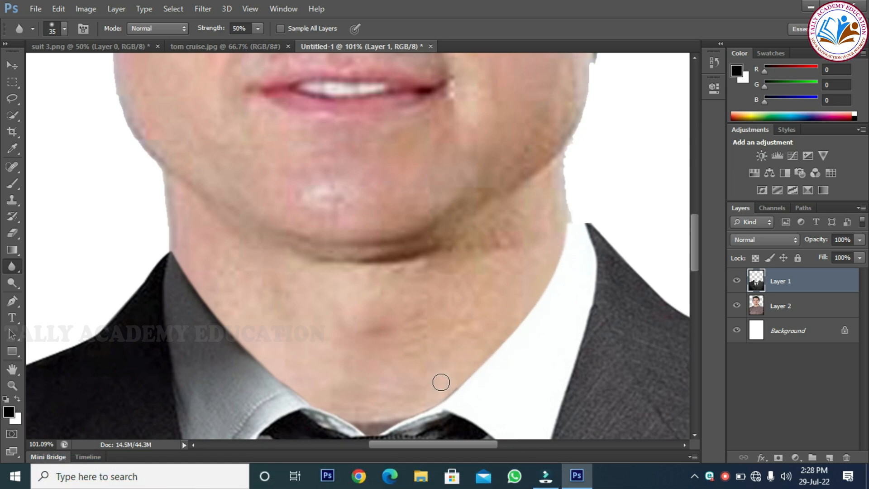
# - Nudge the portrait layer slightly to the right beneath the suit
pyautogui.scroll(-2, 442, 384)
pyautogui.scroll(-3, 443, 376)
pyautogui.press('alt')
pyautogui.scroll(-3, 538, 326)
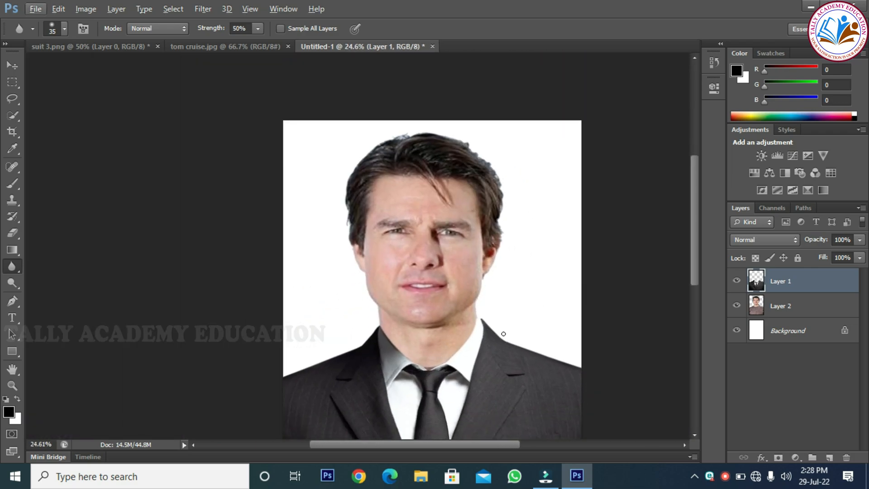
pyautogui.scroll(-3, 467, 332)
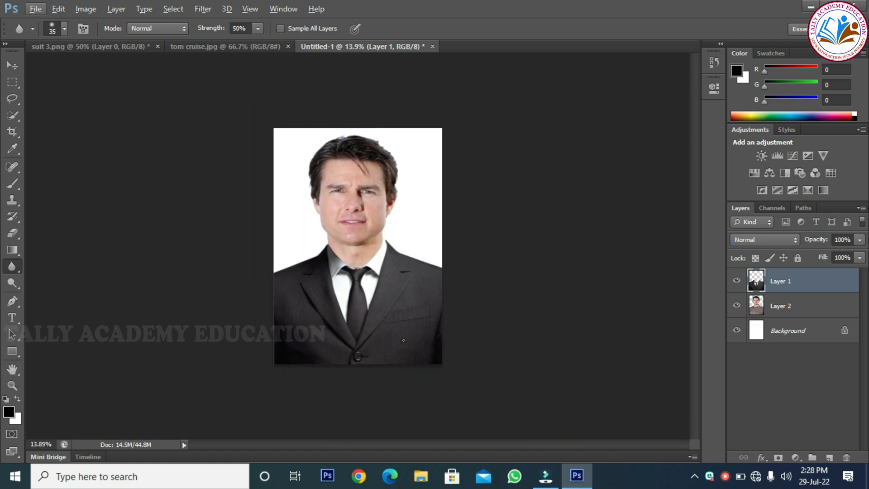
pyautogui.click(823, 307)
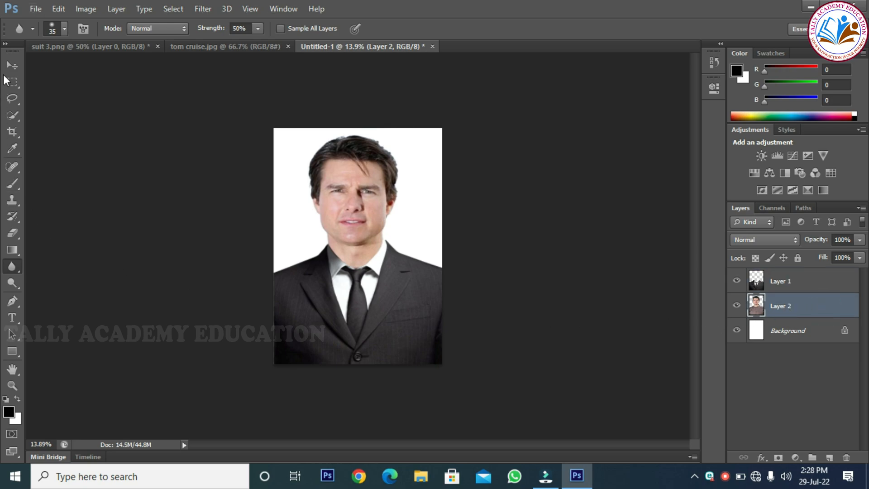
pyautogui.click(12, 65)
pyautogui.hotkey('shift', 'Right')
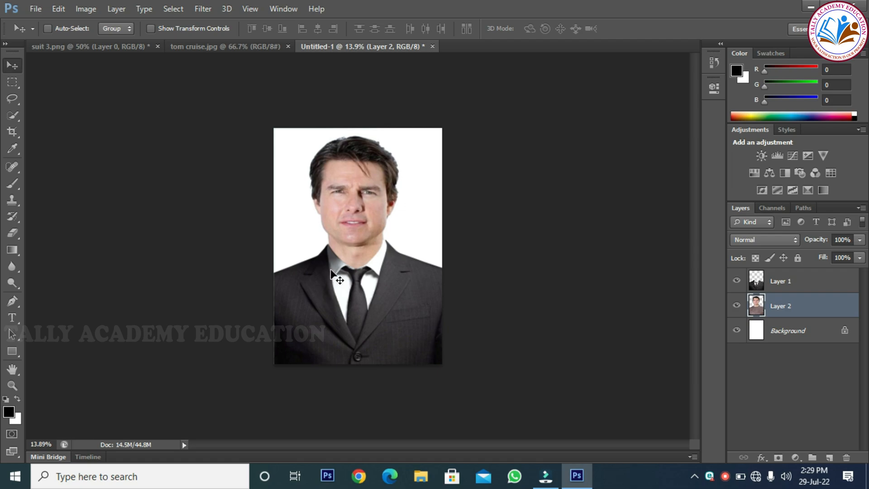
pyautogui.scroll(1, 340, 259)
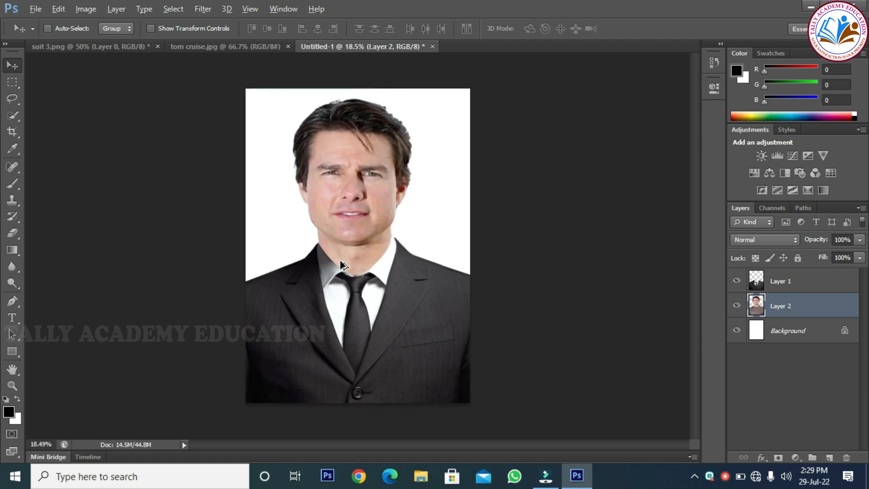
pyautogui.click(33, 6)
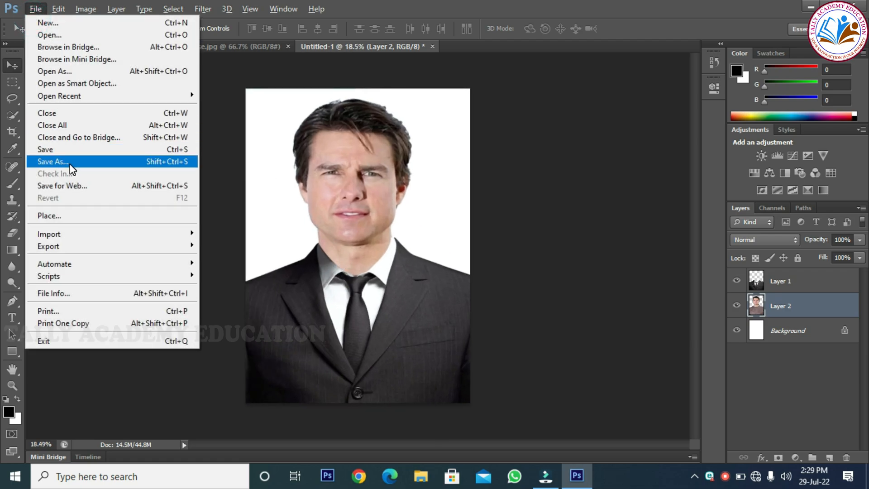
pyautogui.click(149, 162)
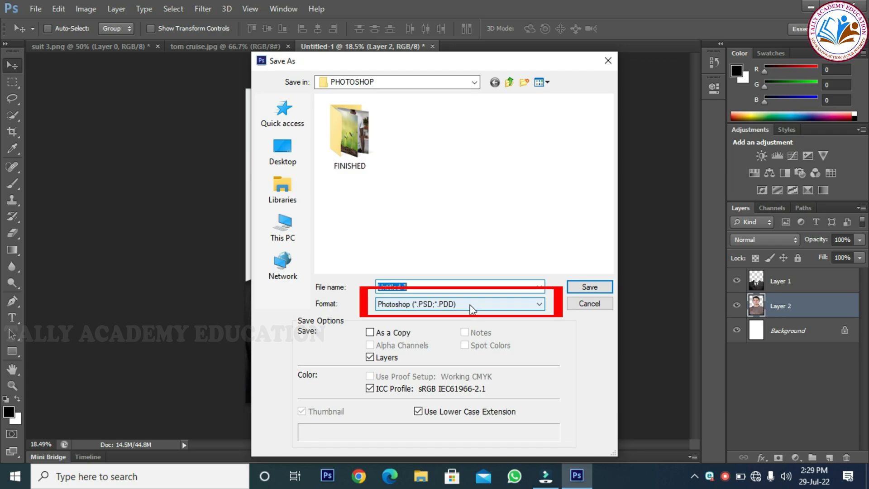
pyautogui.click(483, 306)
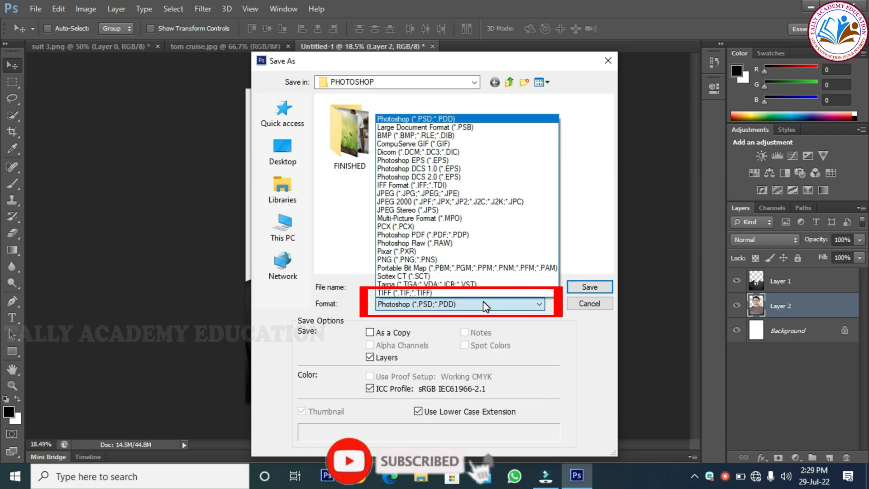
pyautogui.click(401, 194)
pyautogui.click(524, 284)
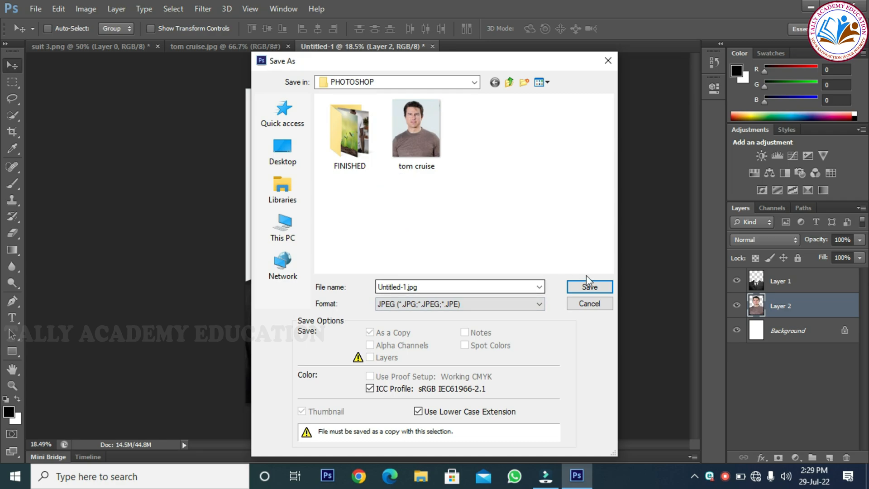
pyautogui.click(589, 303)
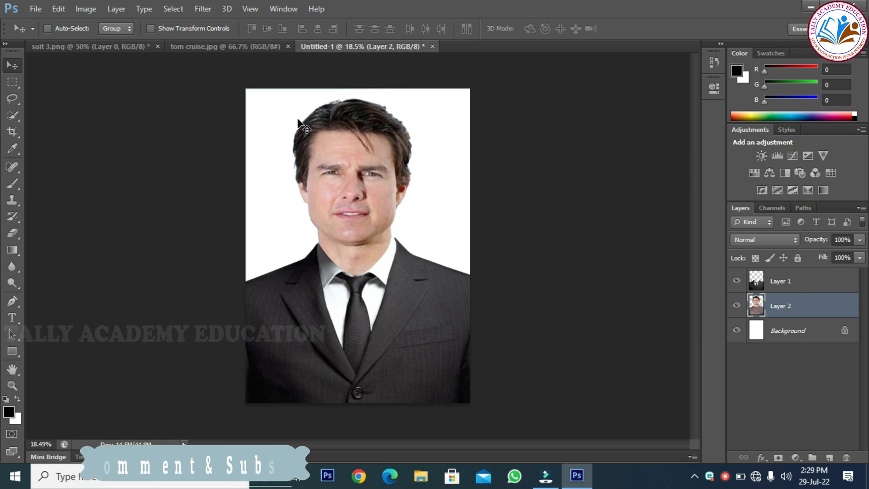
# - Blur the rough hair outline across the head and down its left side on the portrait layer with the 35 px brush
pyautogui.scroll(6, 334, 101)
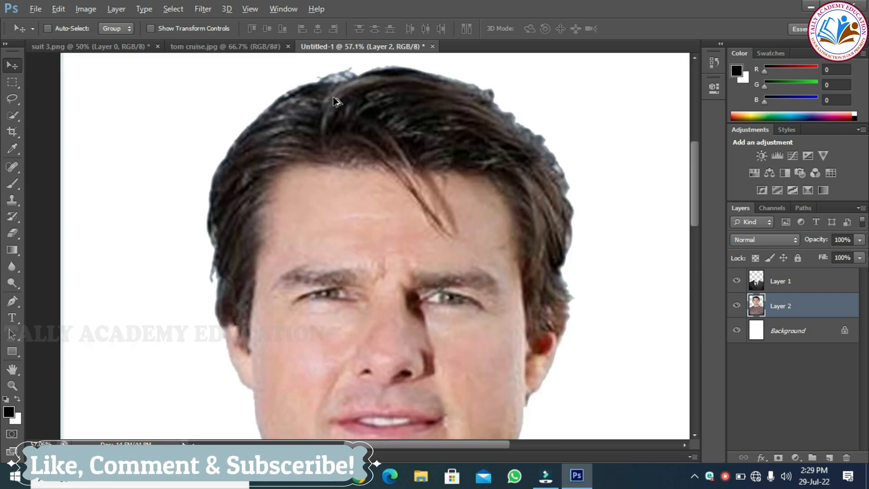
pyautogui.scroll(1, 349, 149)
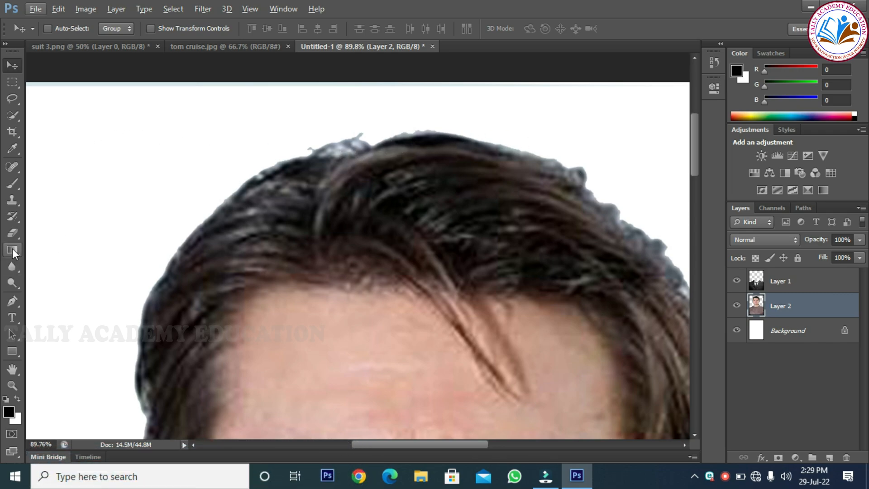
pyautogui.click(13, 264)
pyautogui.moveTo(338, 158)
pyautogui.mouseDown()
pyautogui.moveTo(311, 144)
pyautogui.moveTo(301, 149)
pyautogui.moveTo(332, 135)
pyautogui.moveTo(487, 128)
pyautogui.moveTo(456, 143)
pyautogui.moveTo(500, 148)
pyautogui.moveTo(494, 141)
pyautogui.moveTo(577, 164)
pyautogui.moveTo(659, 248)
pyautogui.mouseUp()
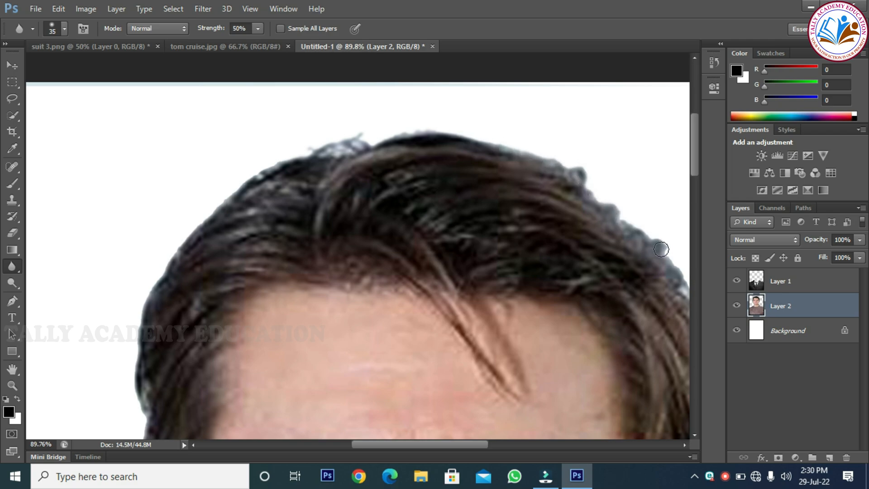
pyautogui.moveTo(197, 232)
pyautogui.mouseDown()
pyautogui.moveTo(229, 180)
pyautogui.moveTo(165, 253)
pyautogui.moveTo(140, 310)
pyautogui.moveTo(148, 318)
pyautogui.moveTo(132, 380)
pyautogui.moveTo(146, 429)
pyautogui.moveTo(161, 333)
pyautogui.mouseUp()
pyautogui.scroll(-5, 145, 265)
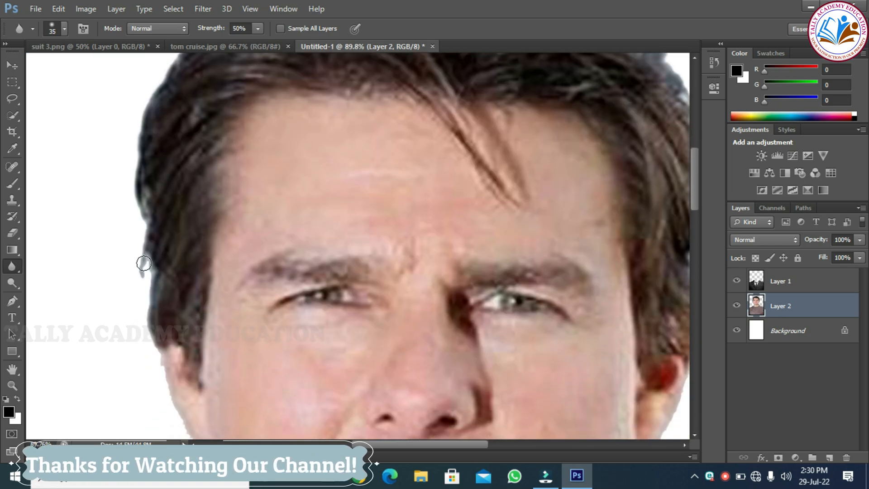
pyautogui.moveTo(150, 228); pyautogui.dragTo(146, 251)
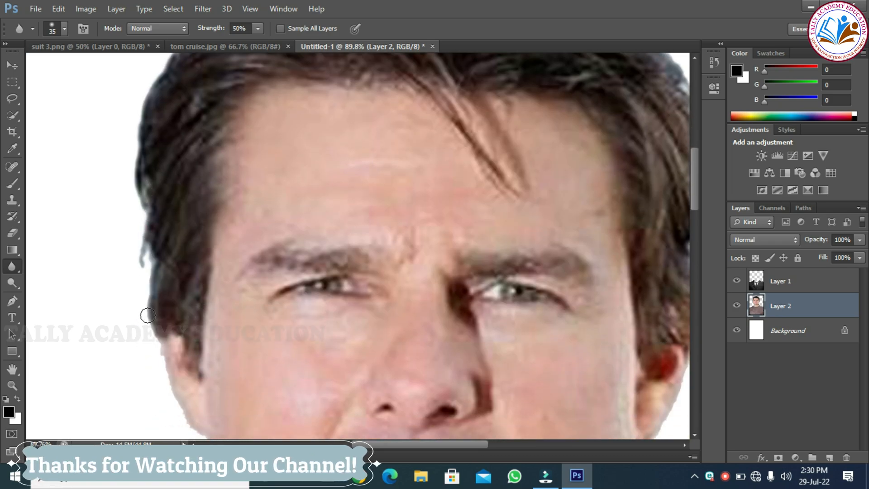
# - Blur the cut-out edges of the ears, cheeks, jaw and neck on the portrait layer with the 35 px Blur brush
pyautogui.scroll(-3, 146, 308)
pyautogui.moveTo(150, 221); pyautogui.dragTo(164, 238)
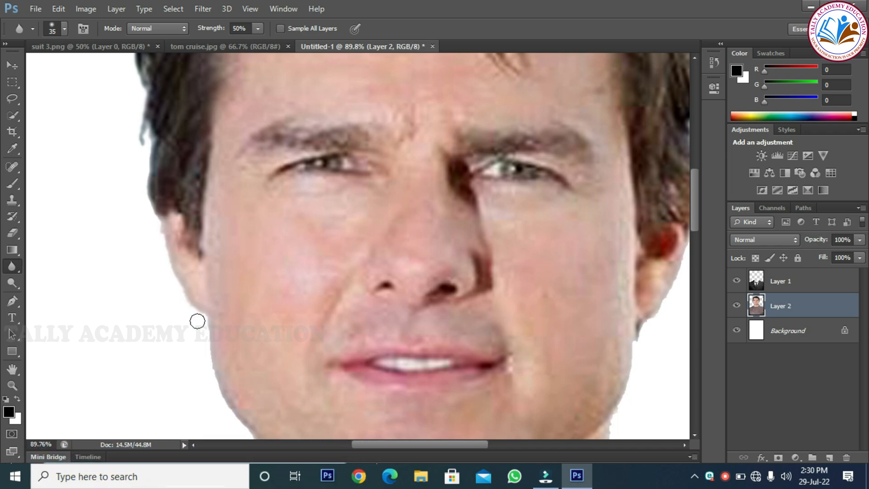
pyautogui.scroll(-1, 190, 312)
pyautogui.scroll(-1, 182, 305)
pyautogui.moveTo(208, 239); pyautogui.dragTo(256, 389)
pyautogui.moveTo(610, 334)
pyautogui.mouseDown()
pyautogui.moveTo(612, 383)
pyautogui.moveTo(611, 328)
pyautogui.moveTo(630, 288)
pyautogui.moveTo(636, 243)
pyautogui.moveTo(663, 201)
pyautogui.mouseUp()
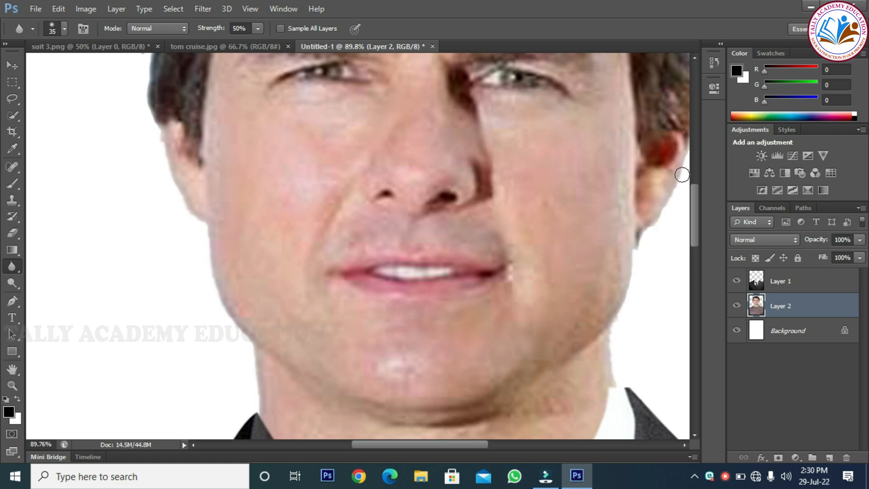
pyautogui.scroll(-5, 543, 258)
pyautogui.scroll(-2, 542, 258)
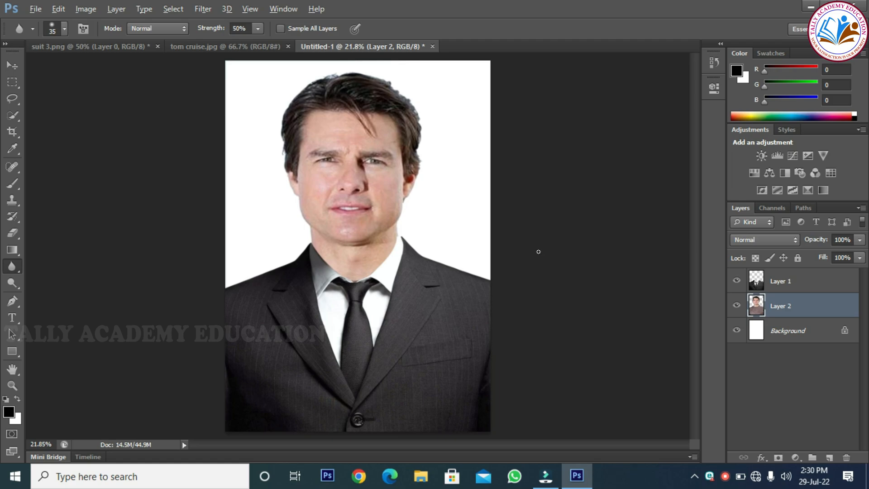
pyautogui.scroll(-1, 538, 252)
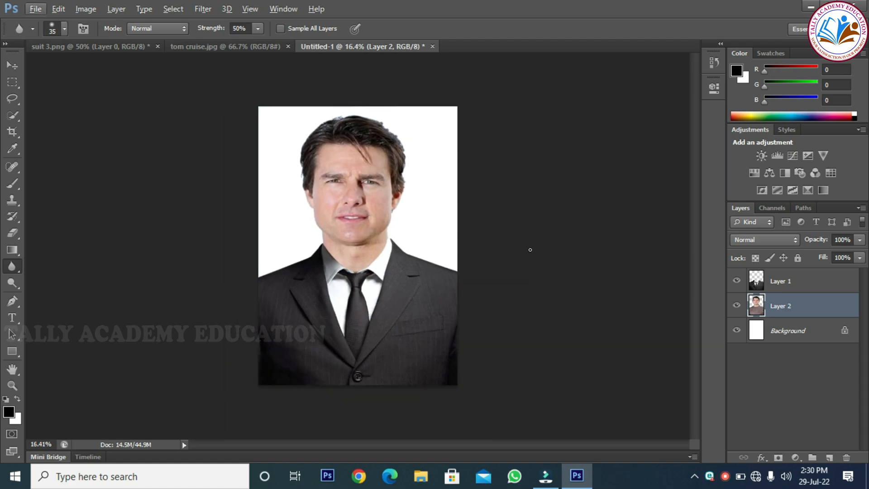